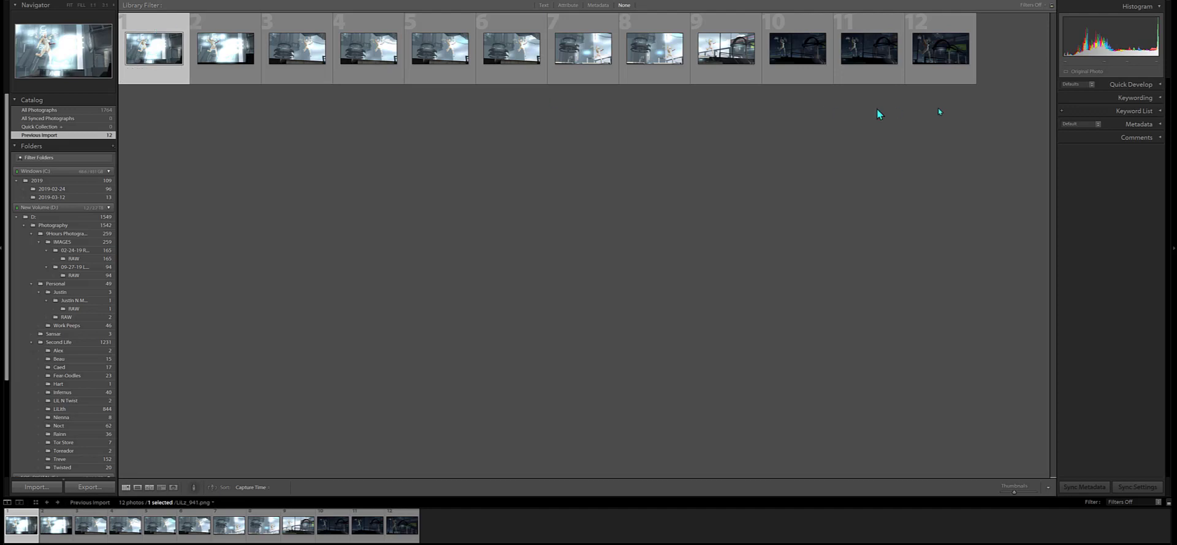
# Step: Switch to the Develop module and examine the twelve imported photos one by one, from LiLz_941.png through the dark night shots
pyautogui.press('d')
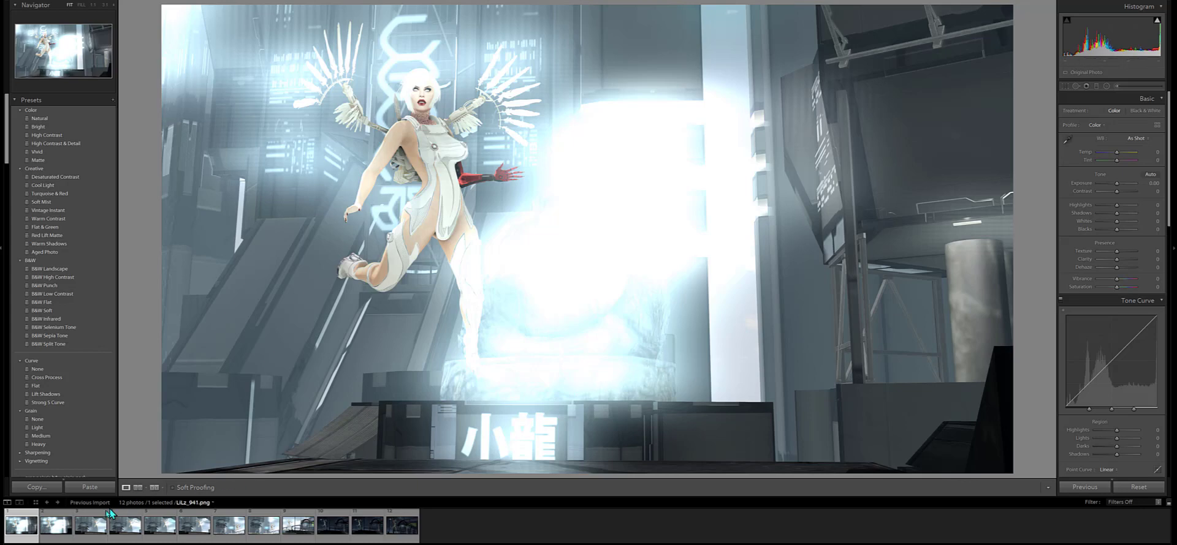
pyautogui.click(58, 522)
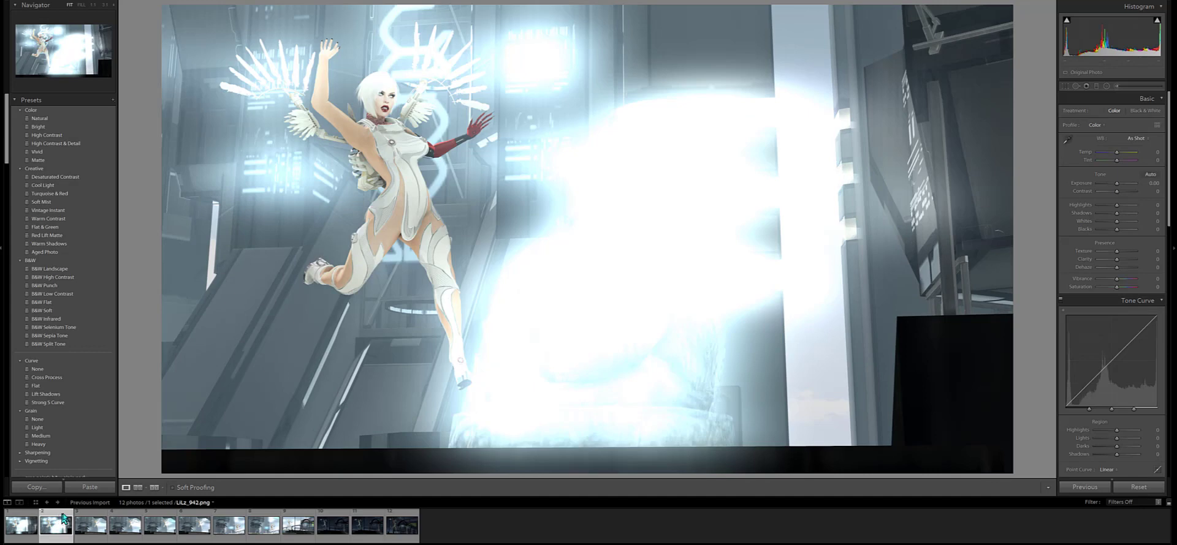
pyautogui.click(86, 518)
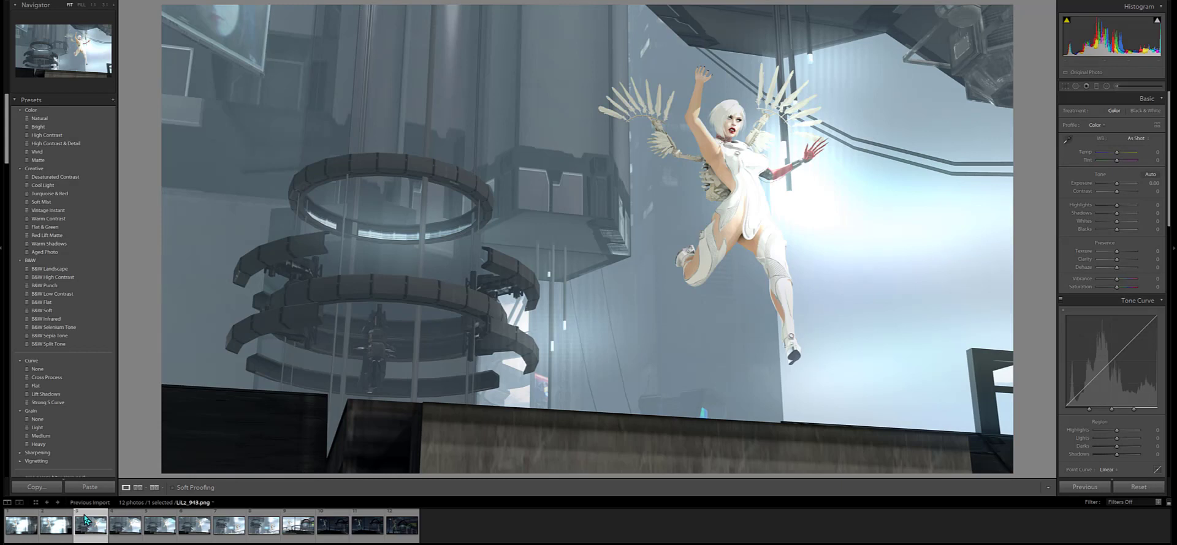
pyautogui.click(121, 518)
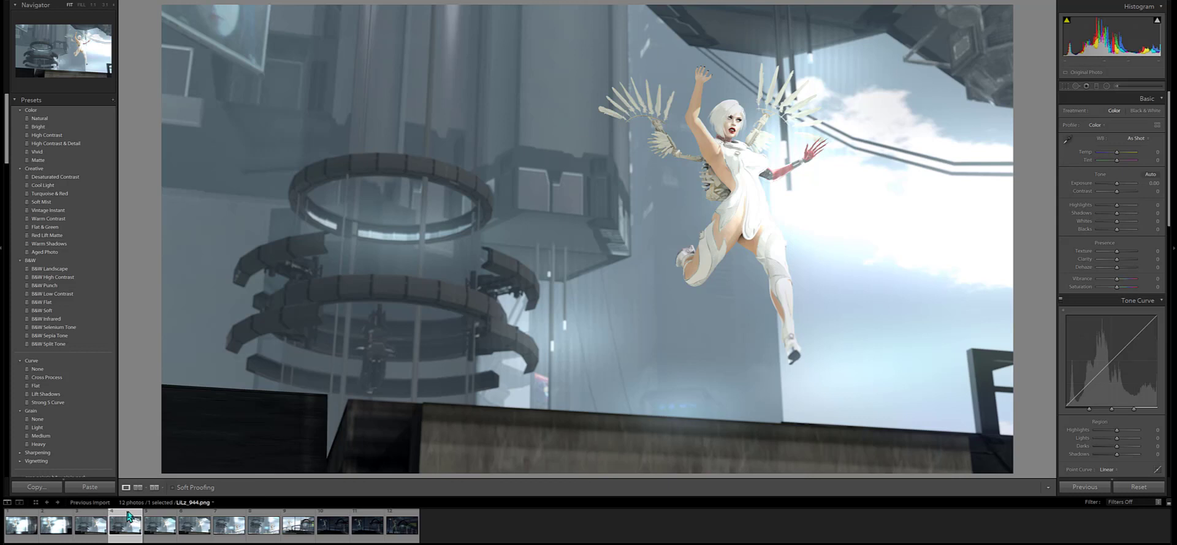
pyautogui.click(156, 517)
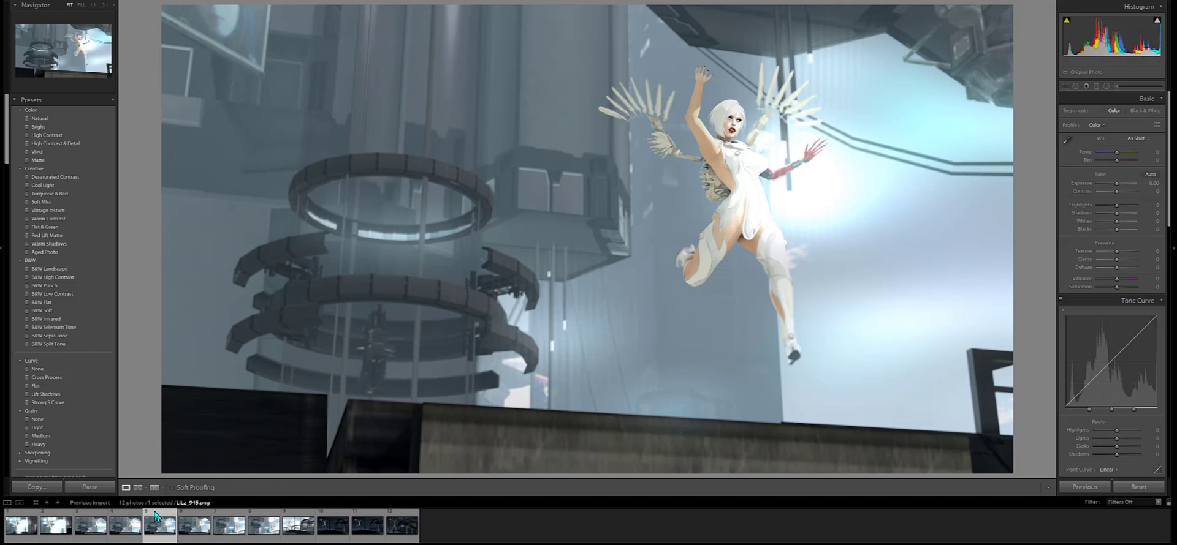
pyautogui.click(189, 517)
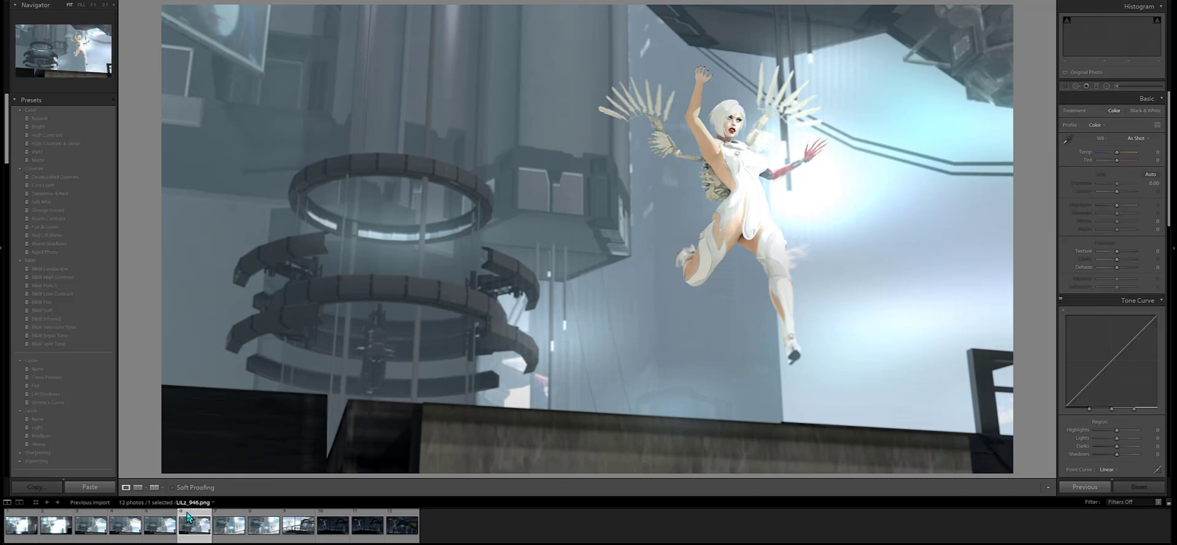
pyautogui.click(227, 518)
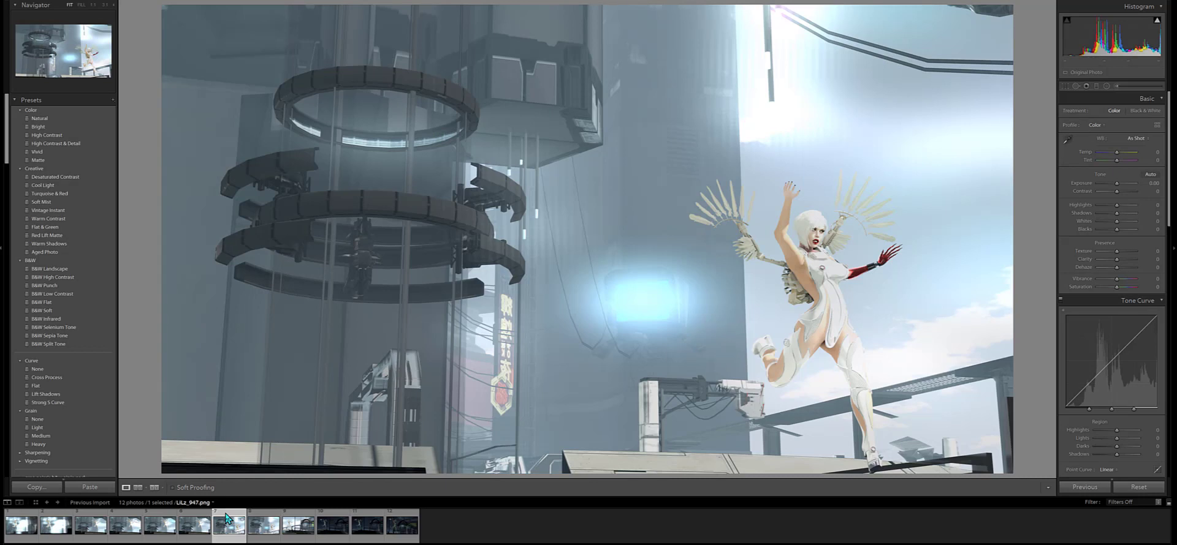
pyautogui.click(255, 519)
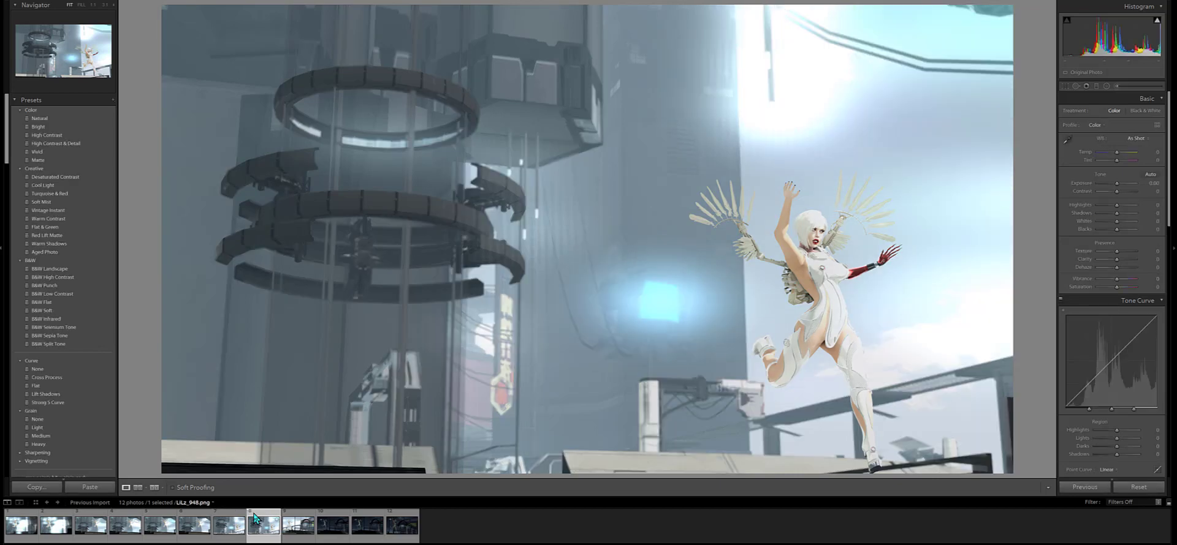
pyautogui.click(297, 520)
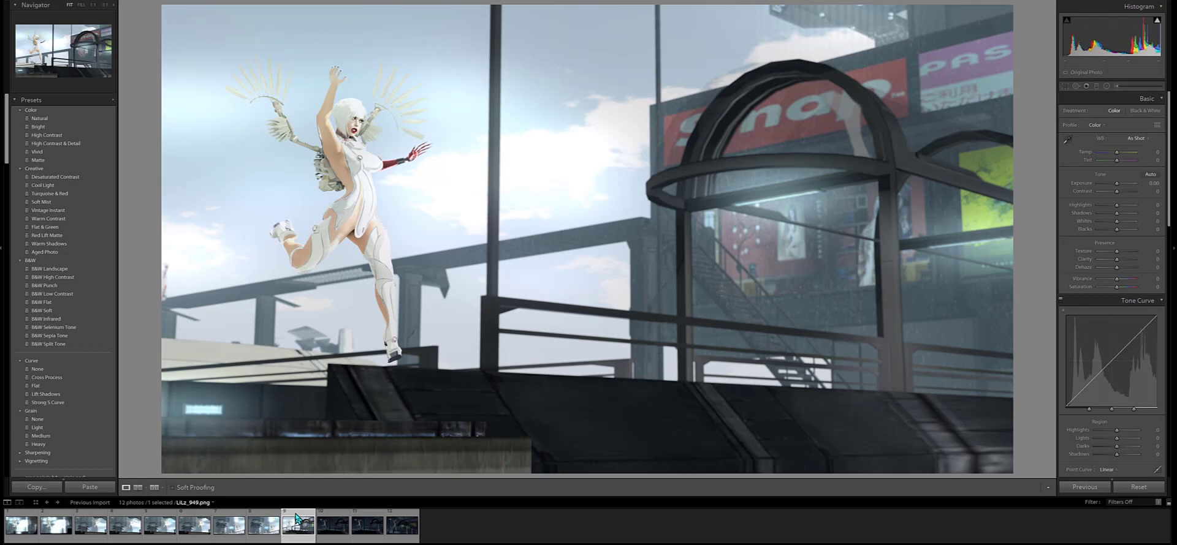
pyautogui.click(330, 519)
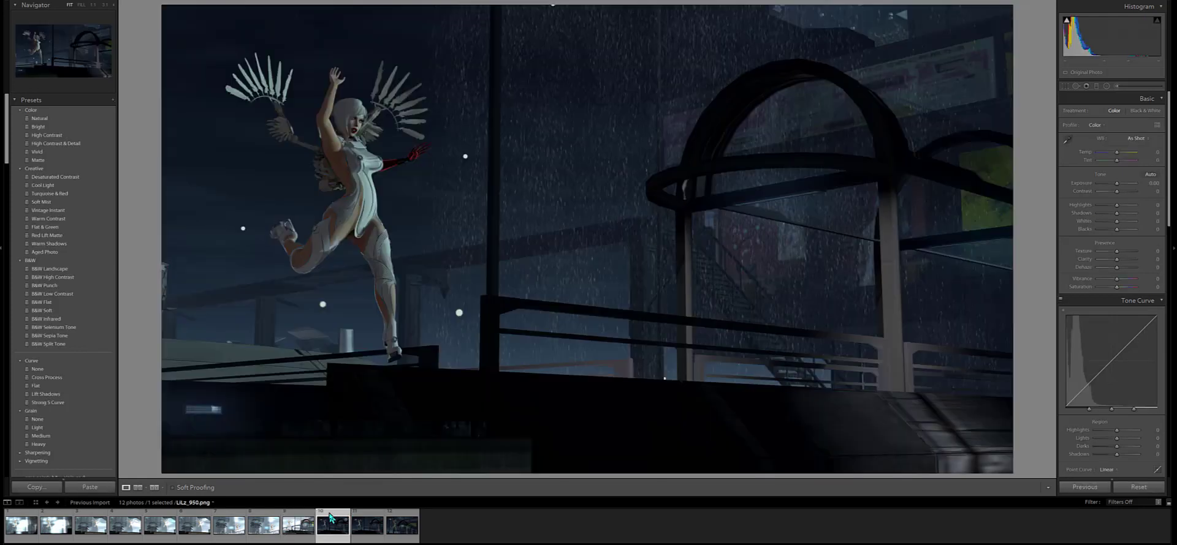
pyautogui.click(364, 518)
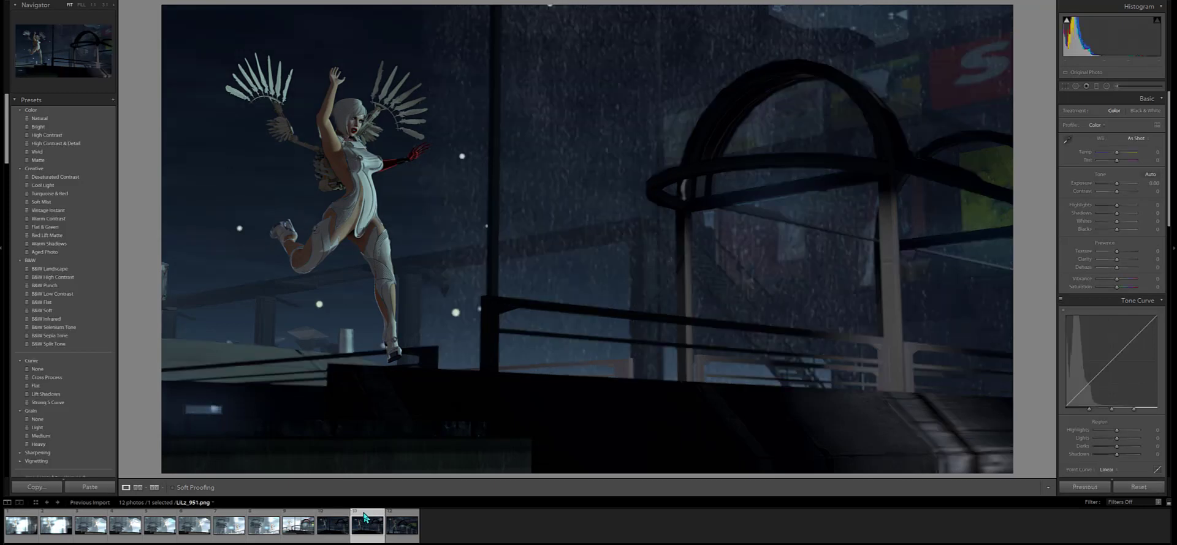
pyautogui.click(402, 521)
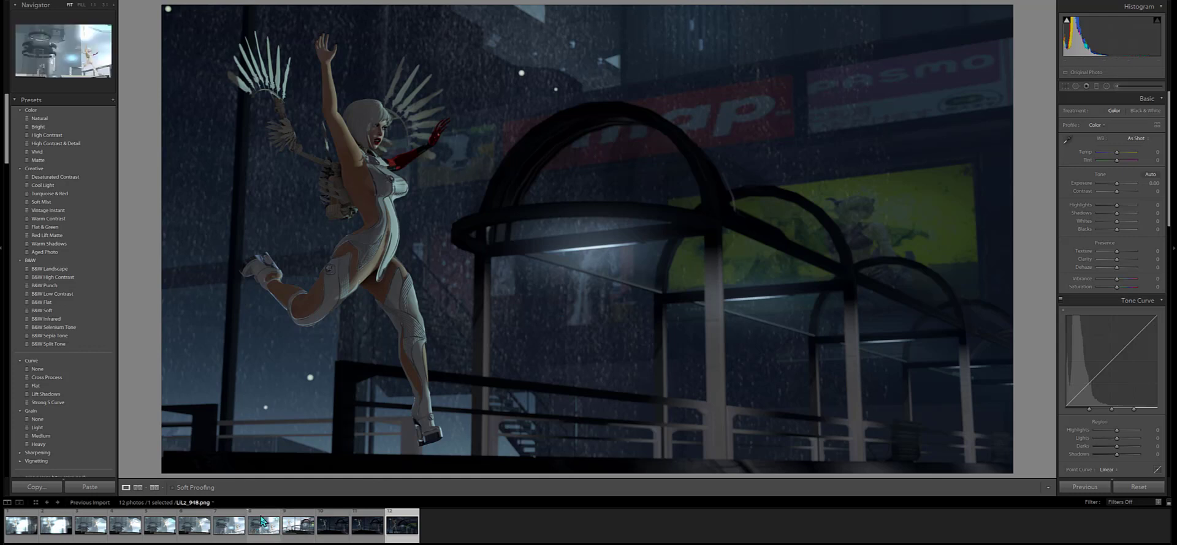
# Step: Compare the daylight shots LiLz_944.png to LiLz_949.png with each other to choose one for editing
pyautogui.click(160, 519)
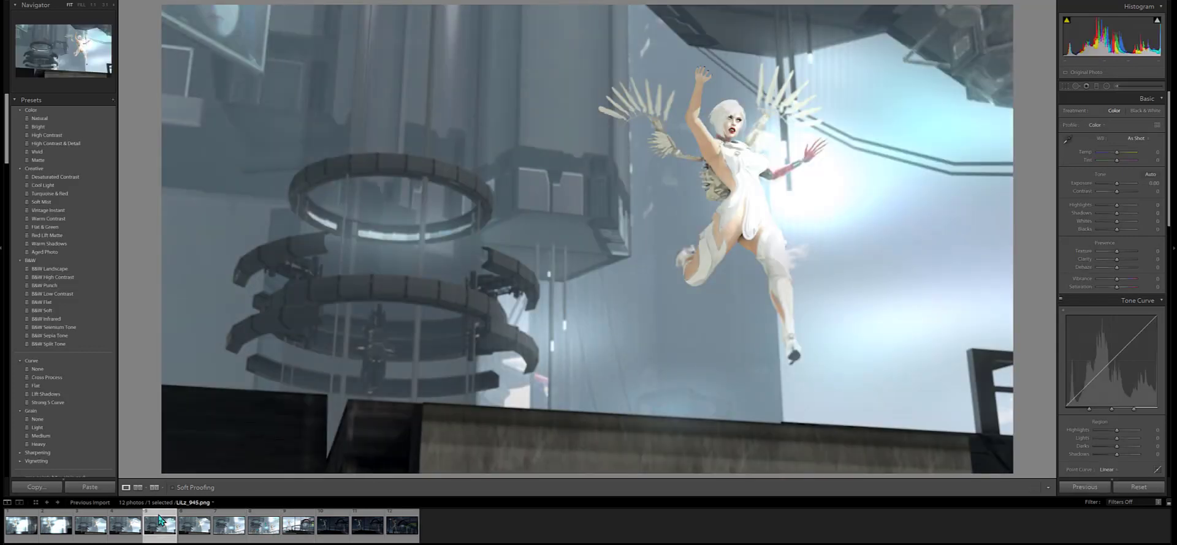
pyautogui.click(191, 519)
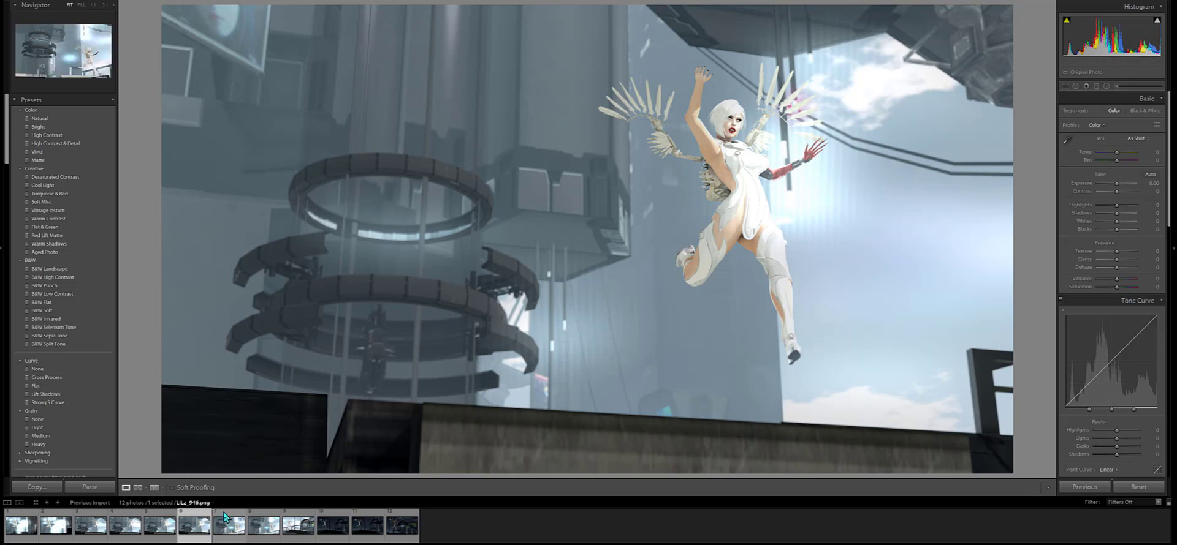
pyautogui.click(226, 519)
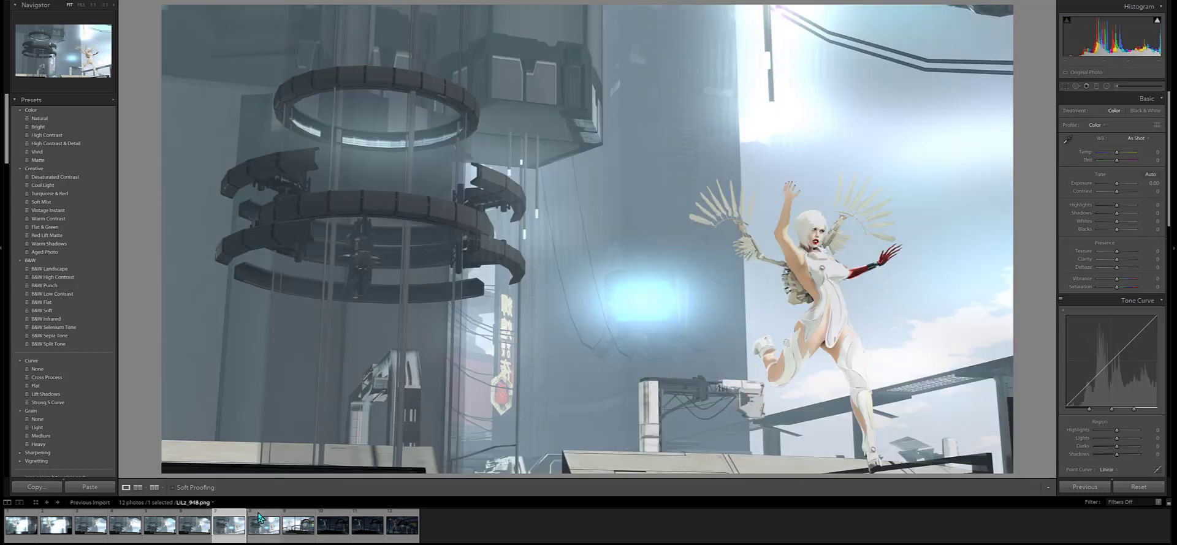
pyautogui.click(258, 518)
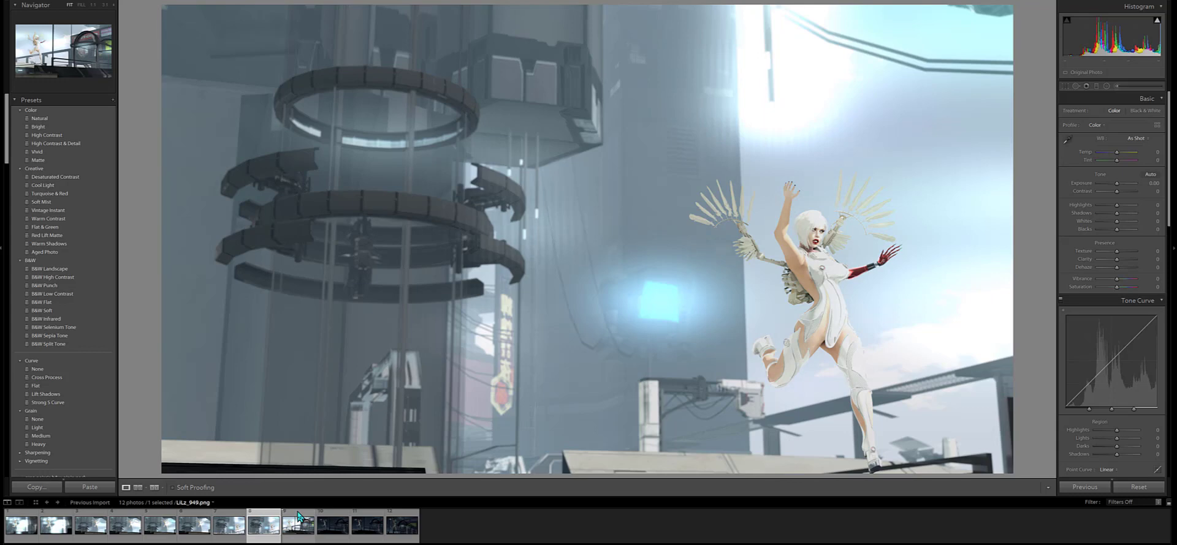
pyautogui.click(299, 517)
pyautogui.click(264, 517)
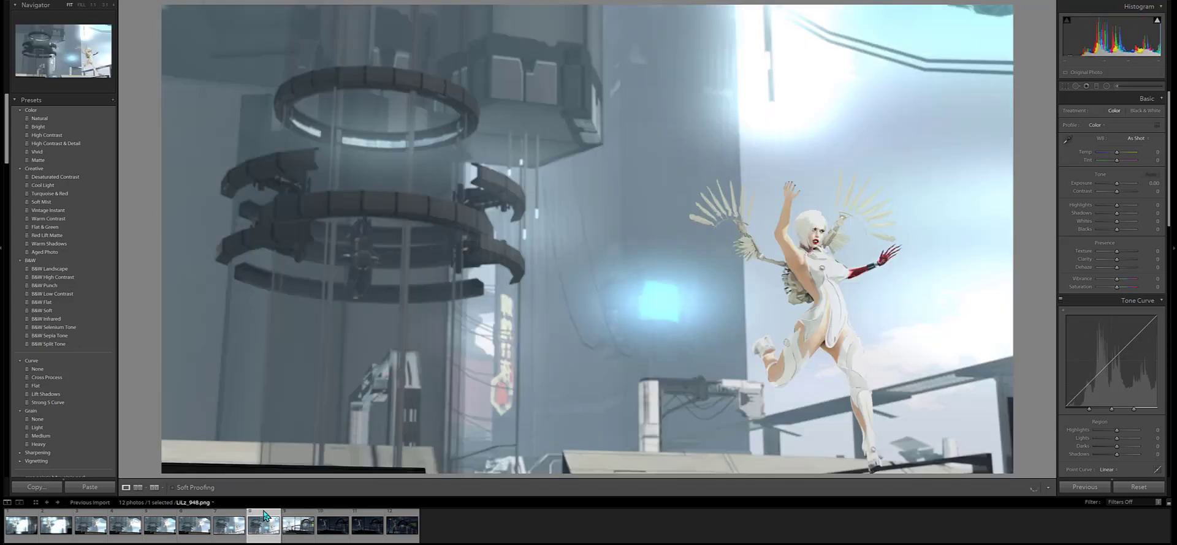
pyautogui.click(239, 517)
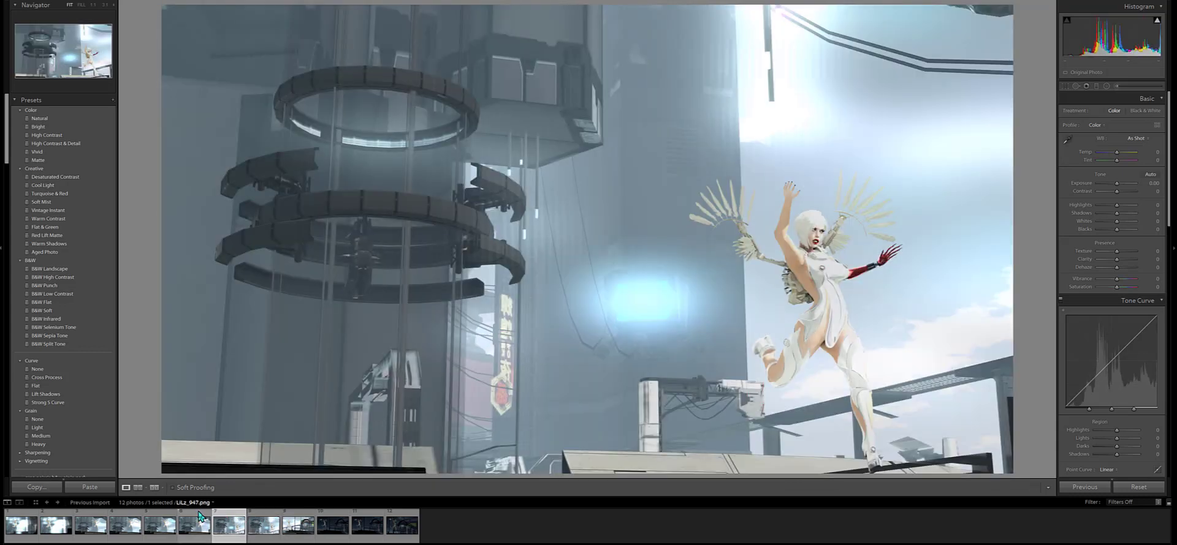
pyautogui.click(198, 518)
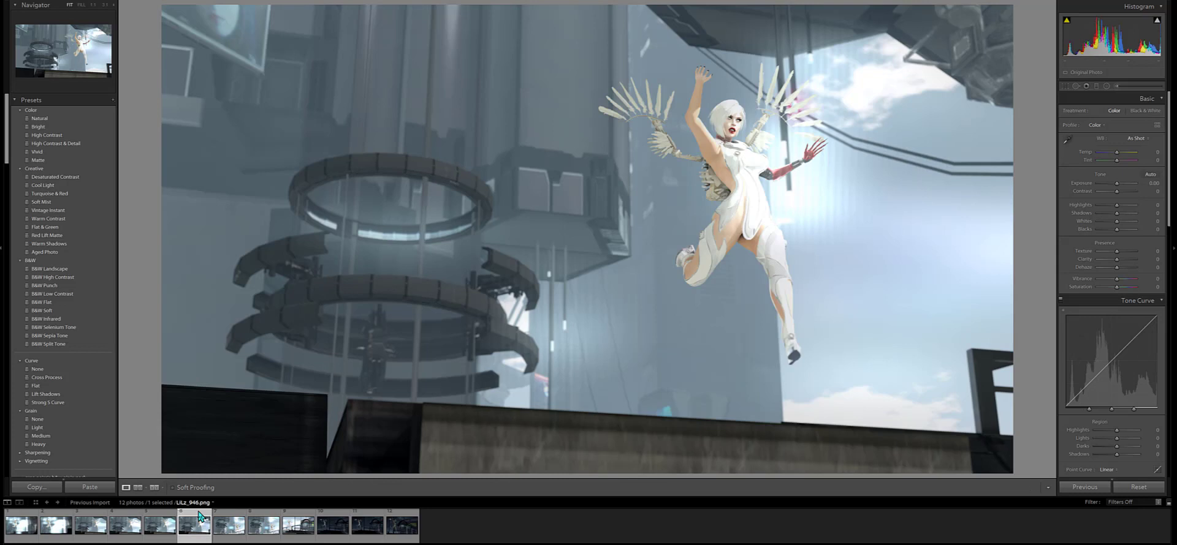
pyautogui.click(176, 518)
pyautogui.click(168, 516)
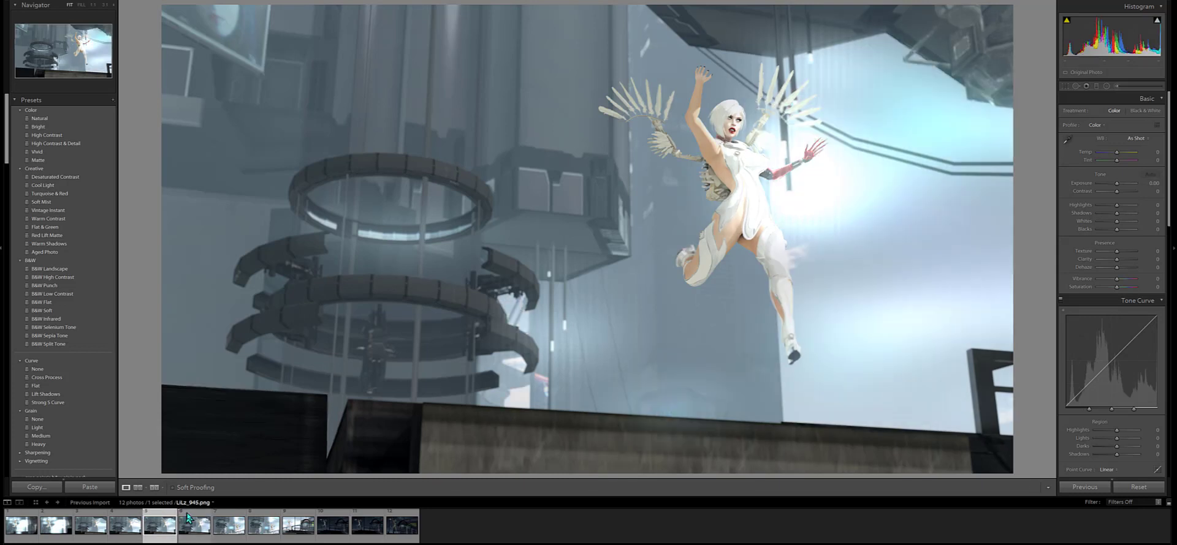
pyautogui.click(191, 518)
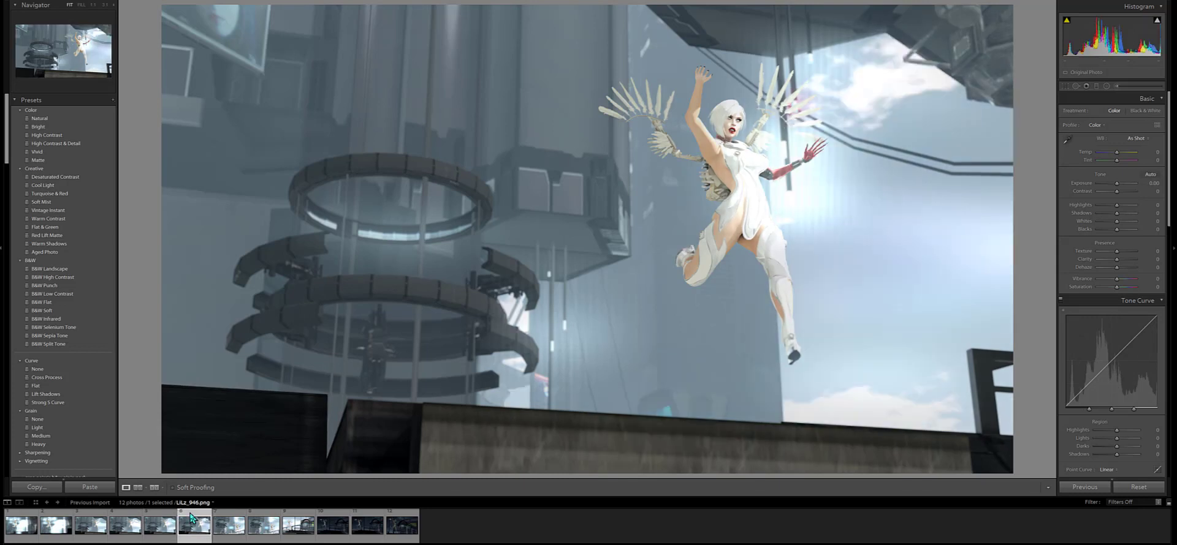
pyautogui.click(127, 519)
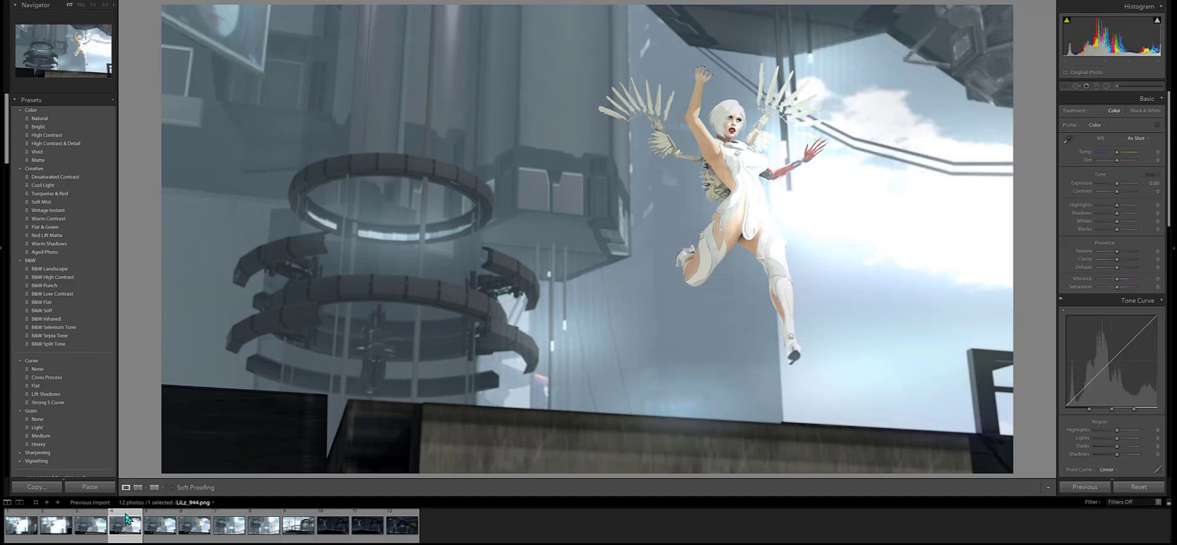
# Step: Preview the develop presets on LiLz_946.png and apply the user preset Totally Comix
pyautogui.click(193, 518)
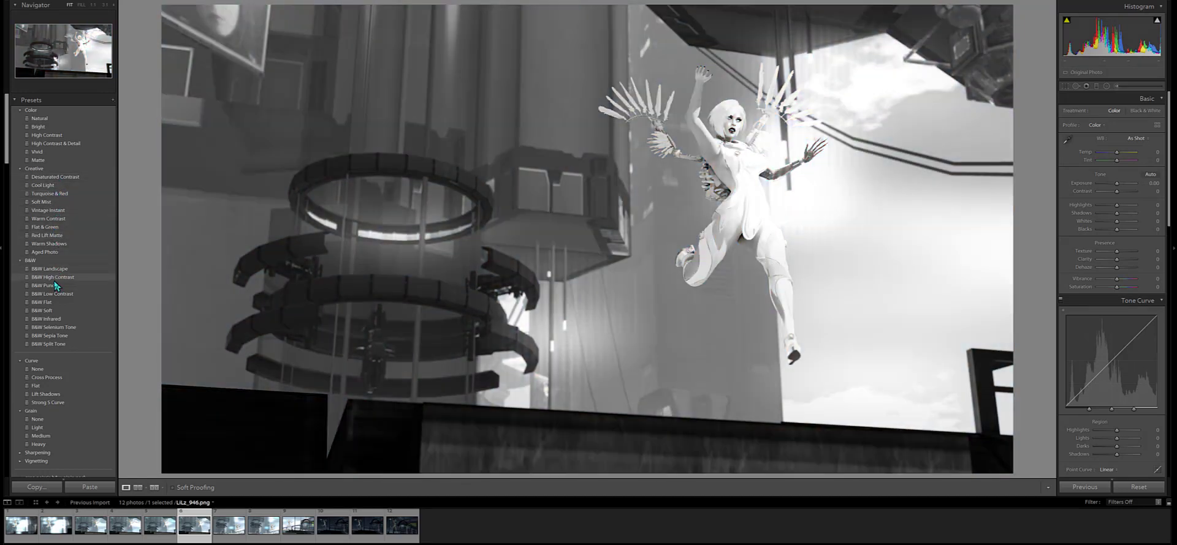
pyautogui.scroll(-5, 54, 276)
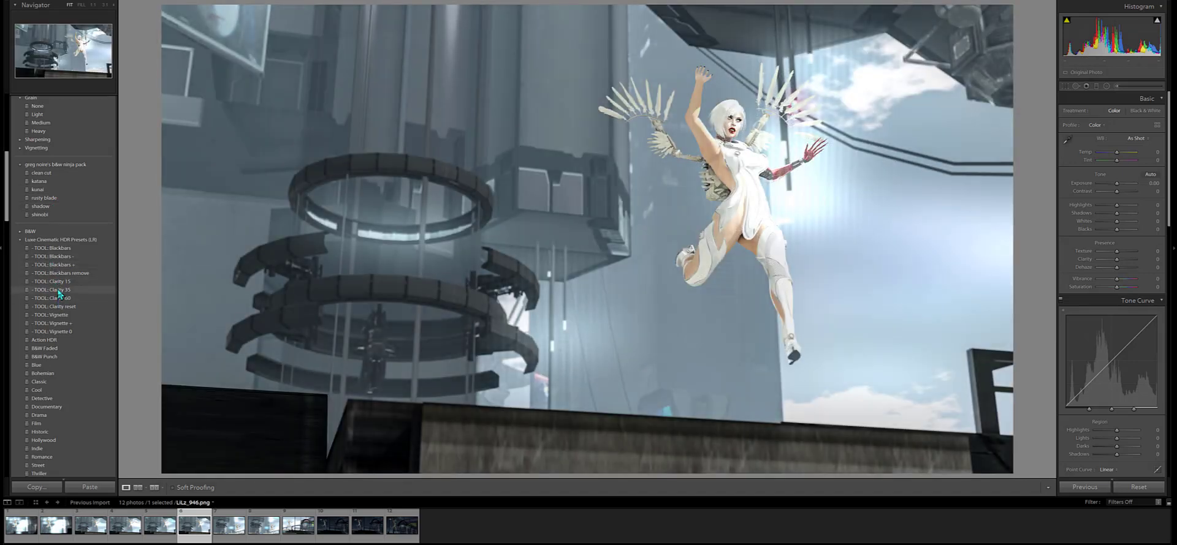
pyautogui.scroll(-10, 71, 315)
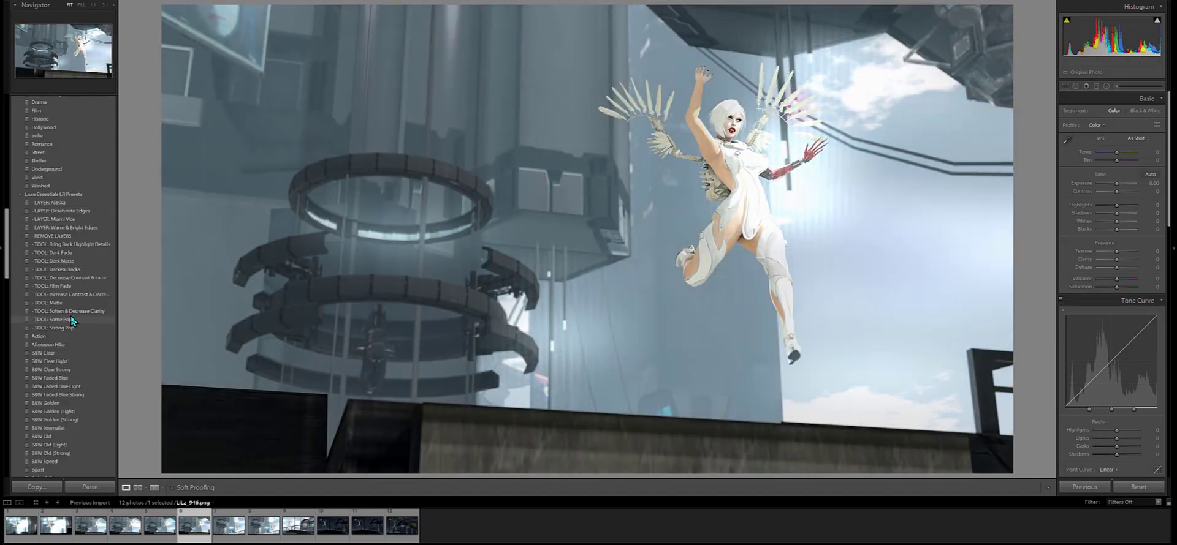
pyautogui.scroll(-3, 71, 319)
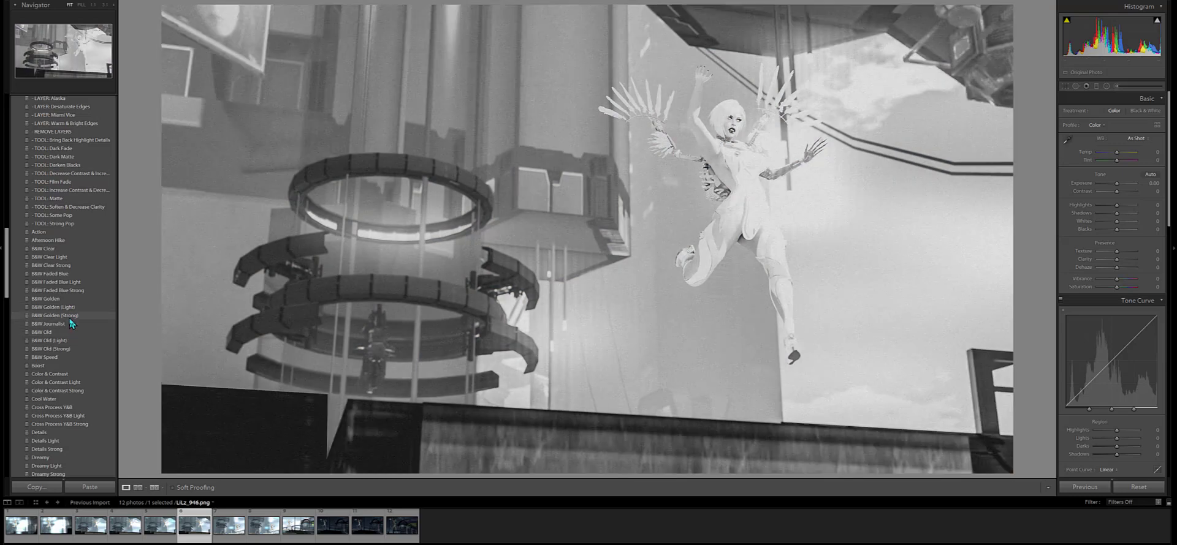
pyautogui.scroll(-15, 71, 324)
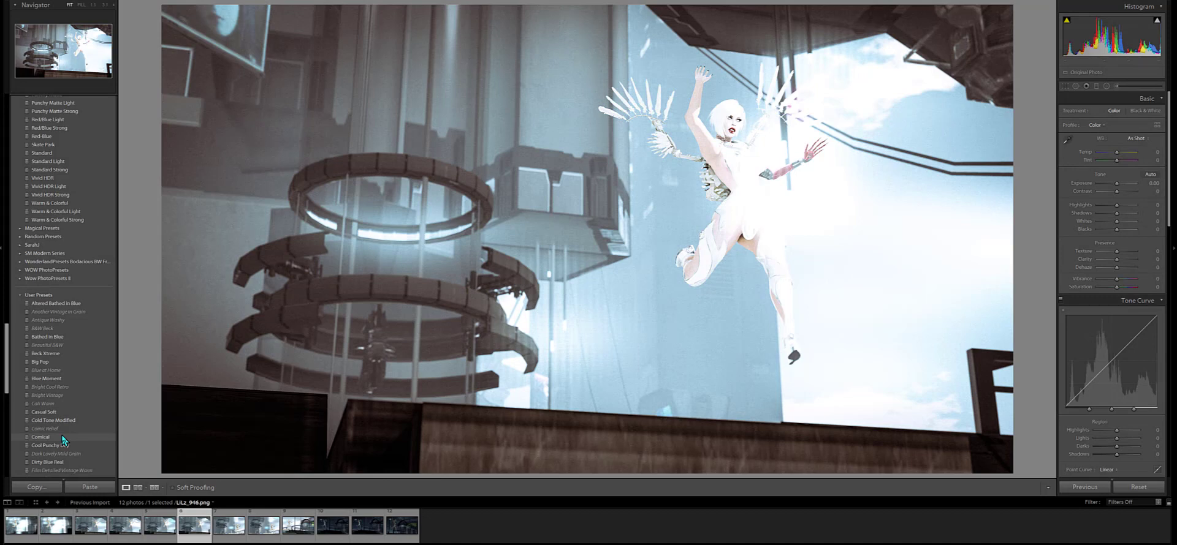
pyautogui.scroll(-10, 63, 440)
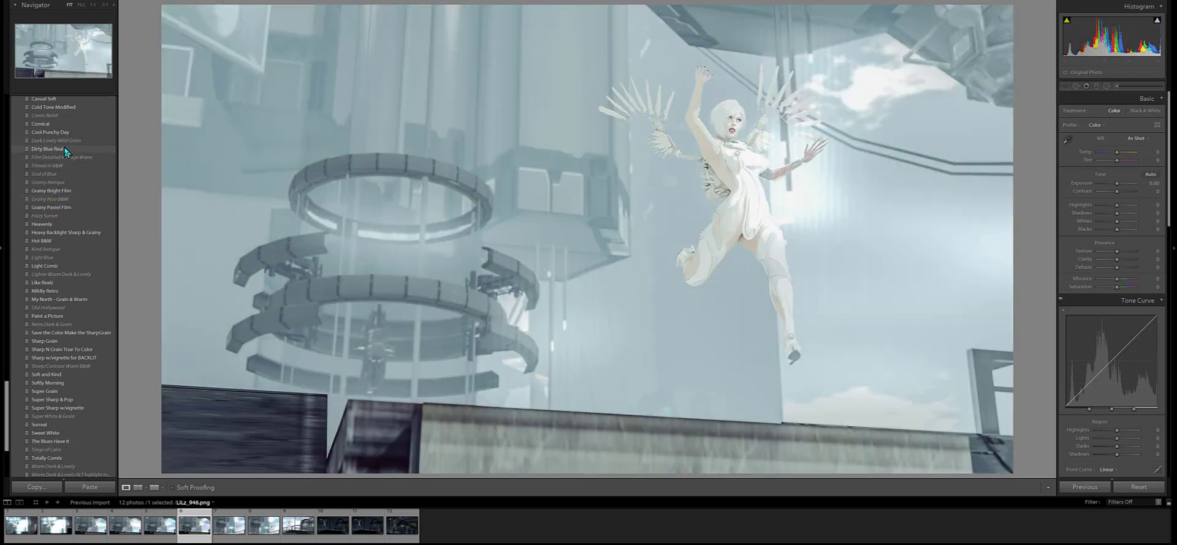
pyautogui.scroll(3, 71, 190)
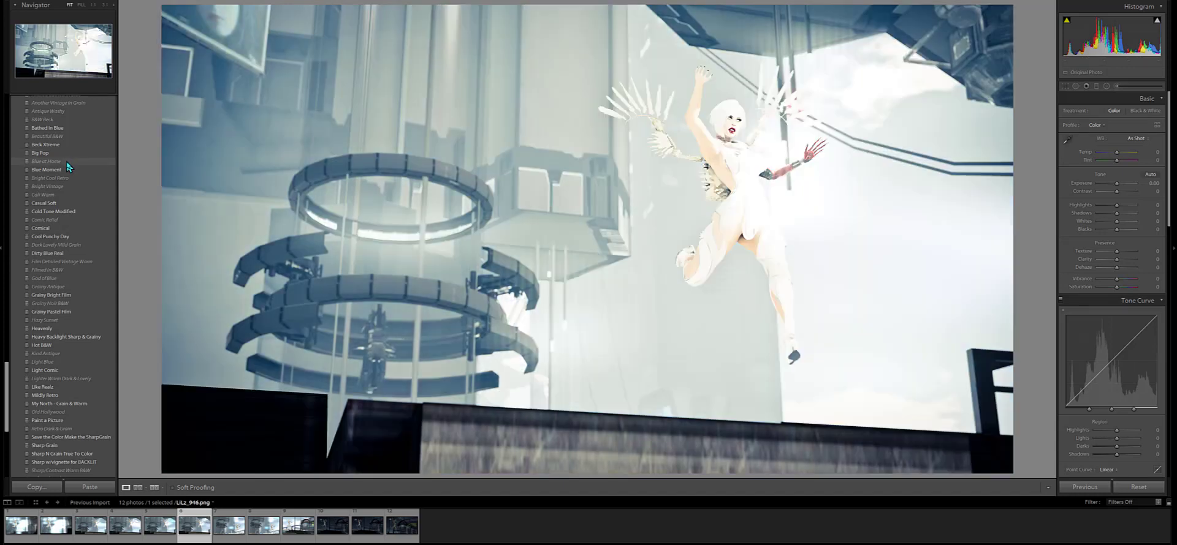
pyautogui.scroll(3, 68, 159)
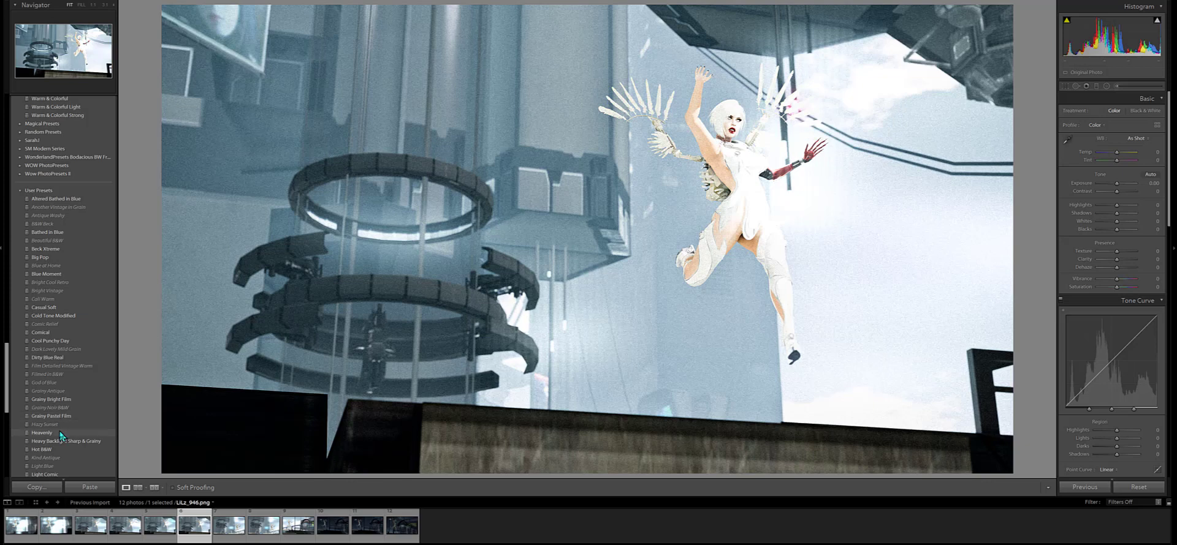
pyautogui.scroll(-5, 63, 419)
pyautogui.scroll(-3, 61, 419)
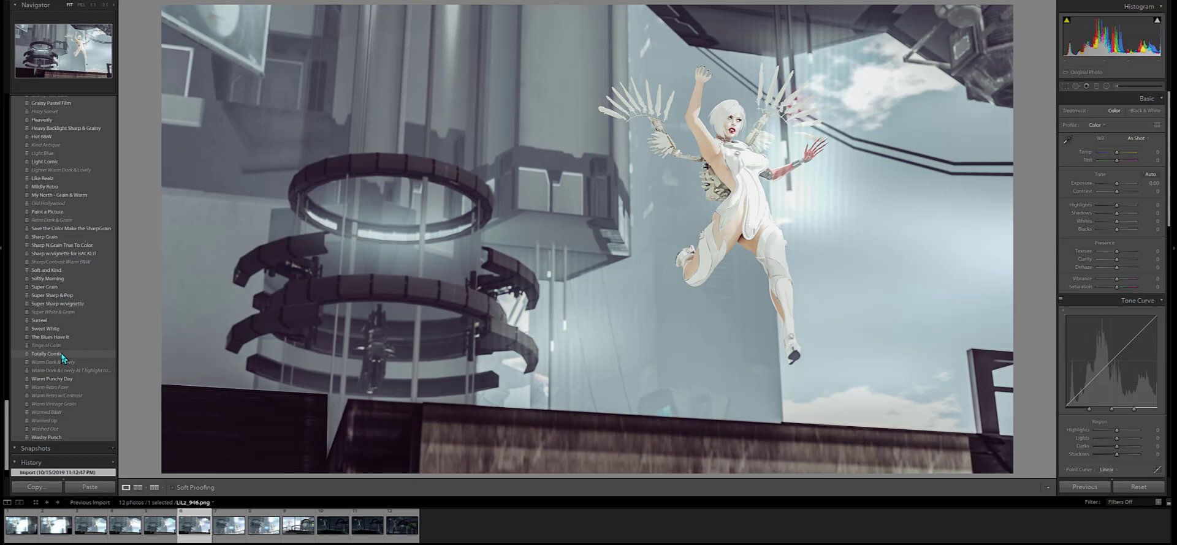
pyautogui.click(49, 355)
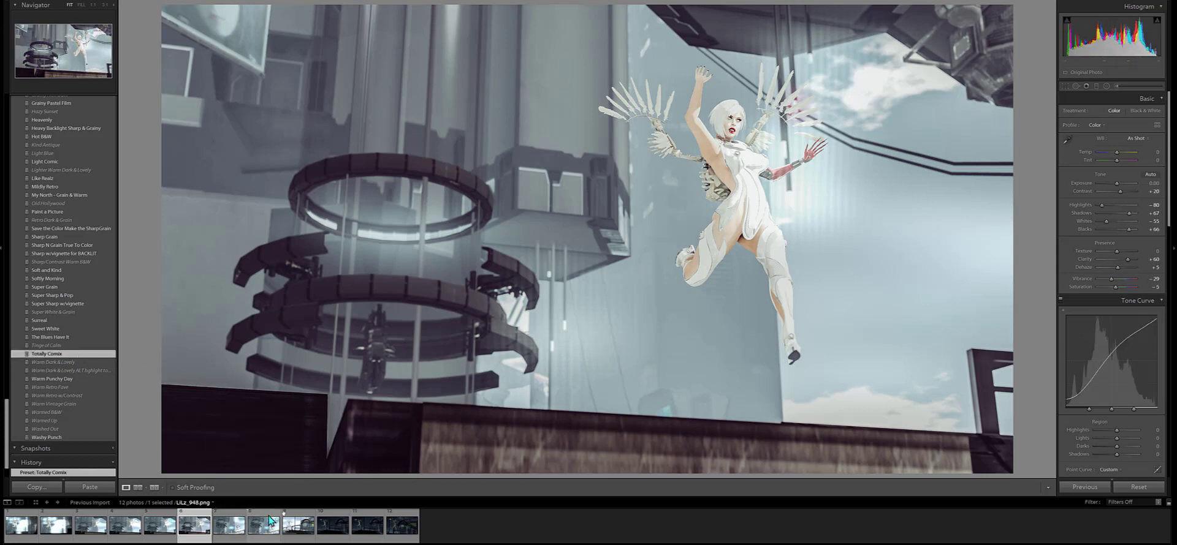
# Step: Apply the Totally Comix preset to LiLz_948.png as well
pyautogui.click(297, 516)
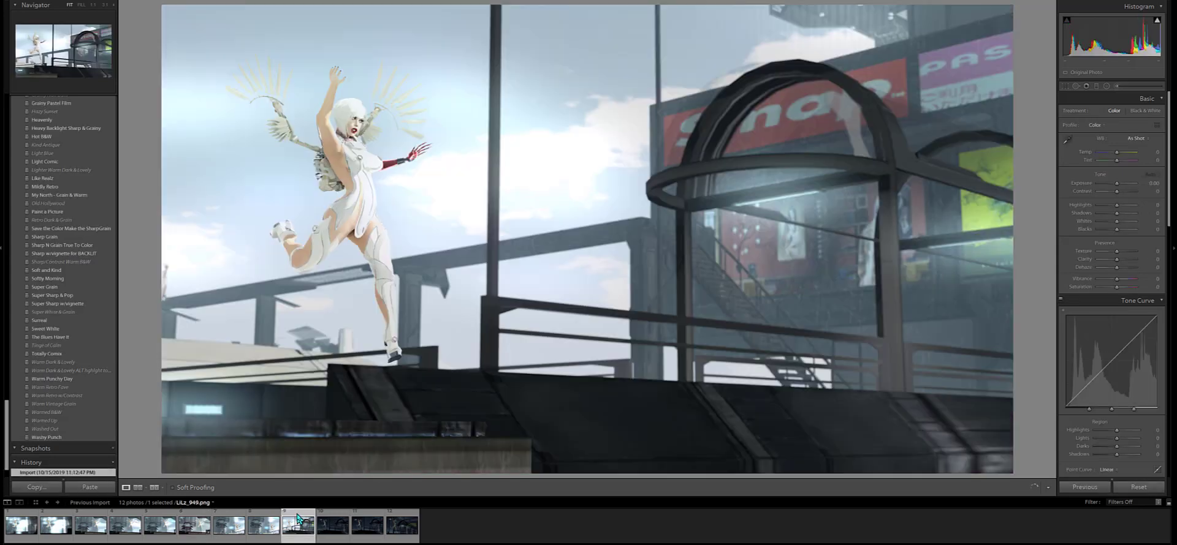
pyautogui.click(273, 518)
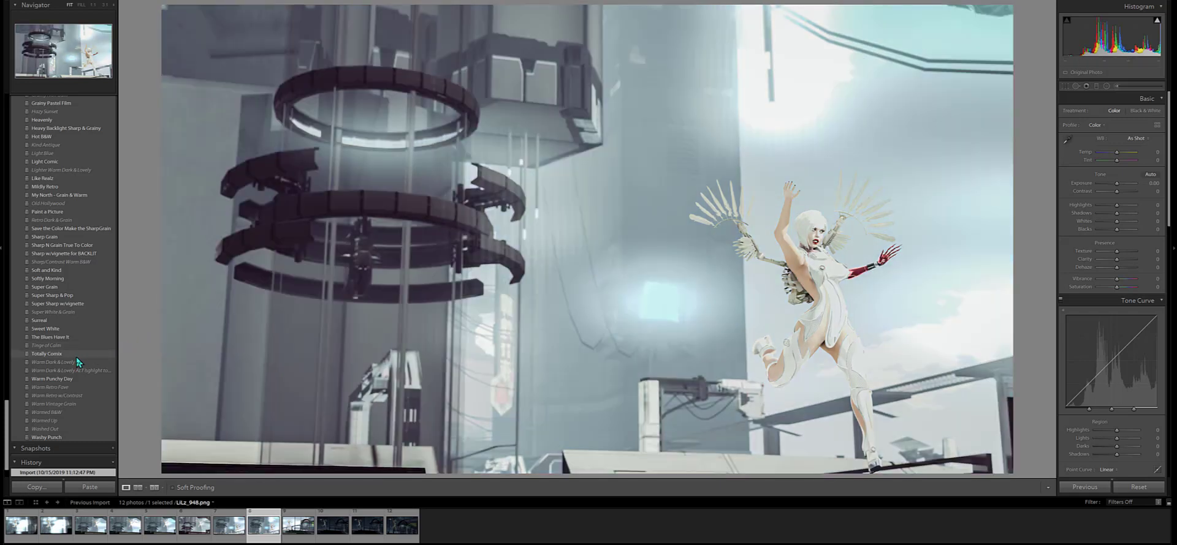
pyautogui.click(77, 356)
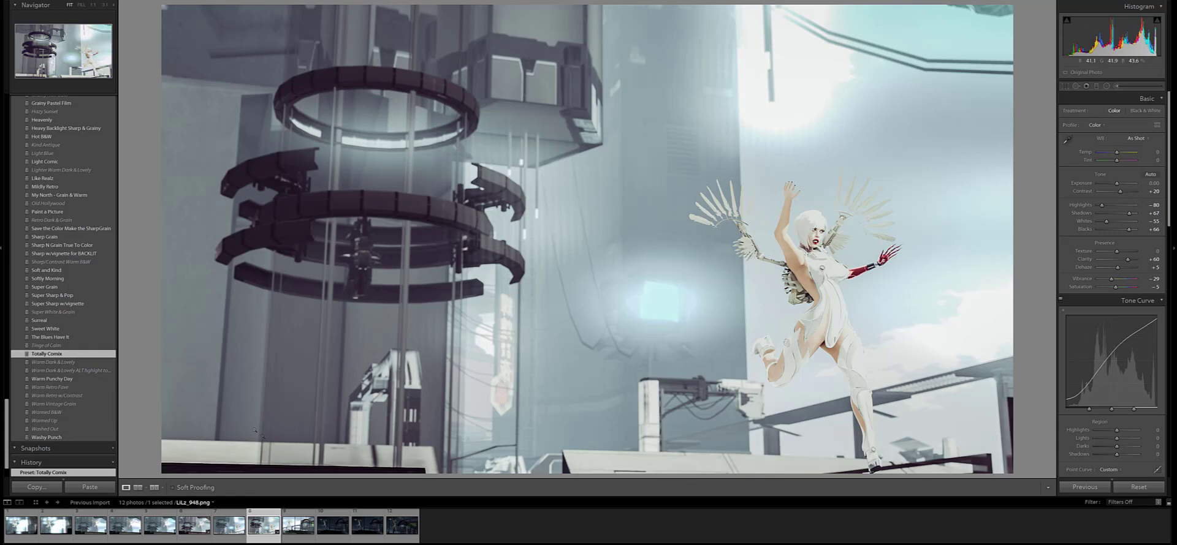
# Step: Look through the night shots LiLz_950.png to LiLz_952.png and apply the user preset Like Realz to LiLz_952.png
pyautogui.click(333, 520)
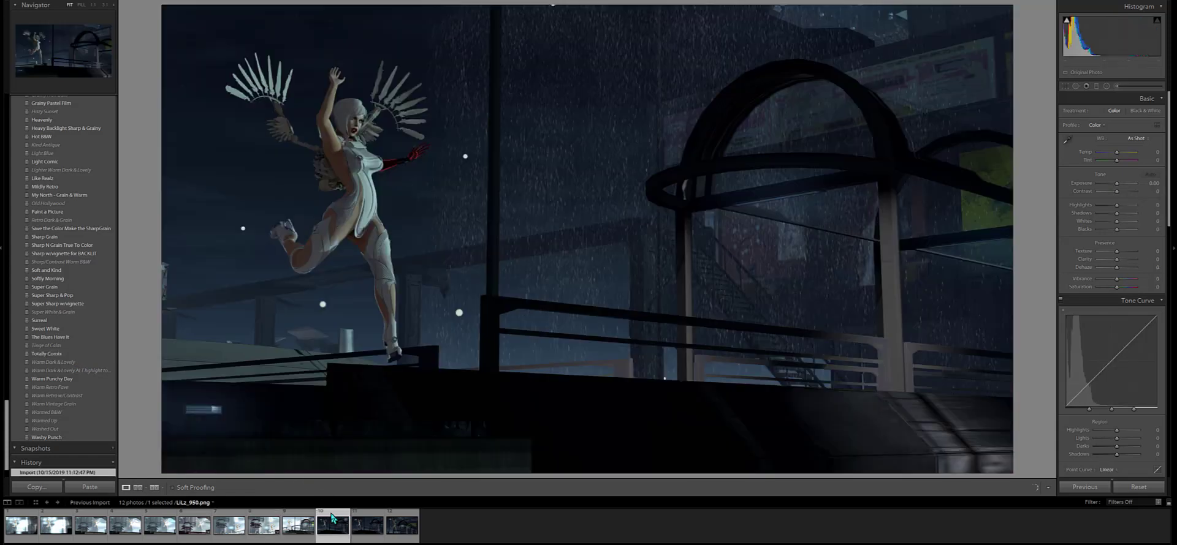
pyautogui.click(370, 520)
pyautogui.click(405, 519)
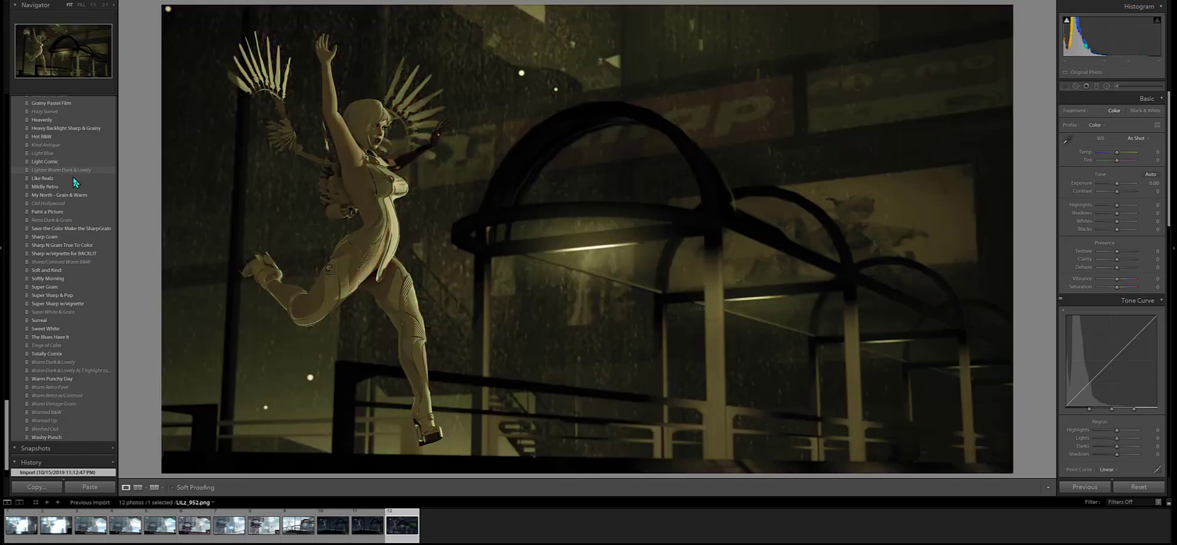
pyautogui.click(74, 179)
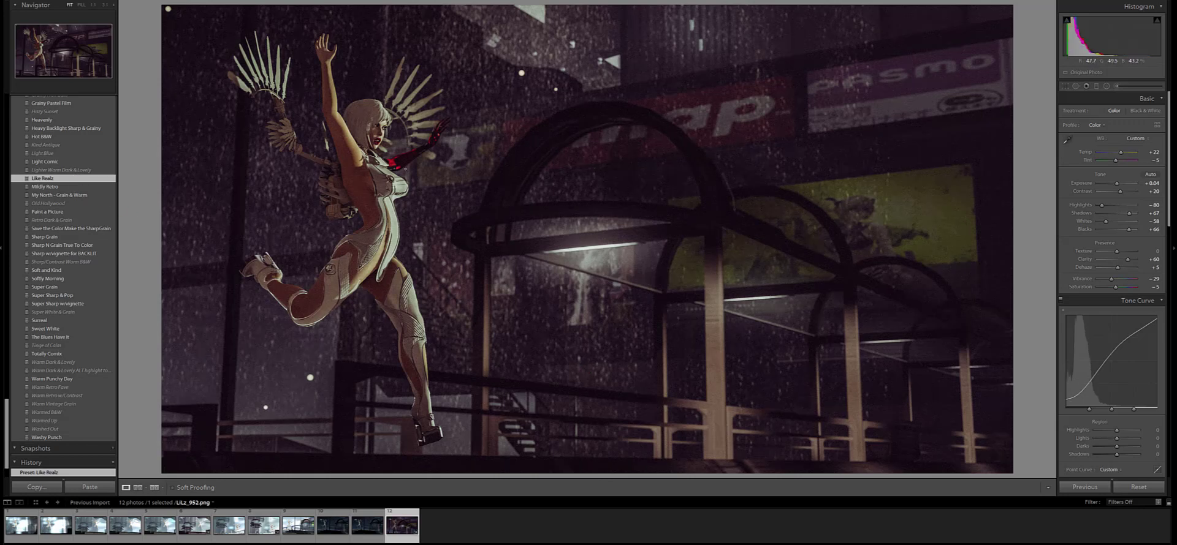
# Step: Set the grain amount of LiLz_952.png to 5 in the effects settings
pyautogui.scroll(-8, 1116, 454)
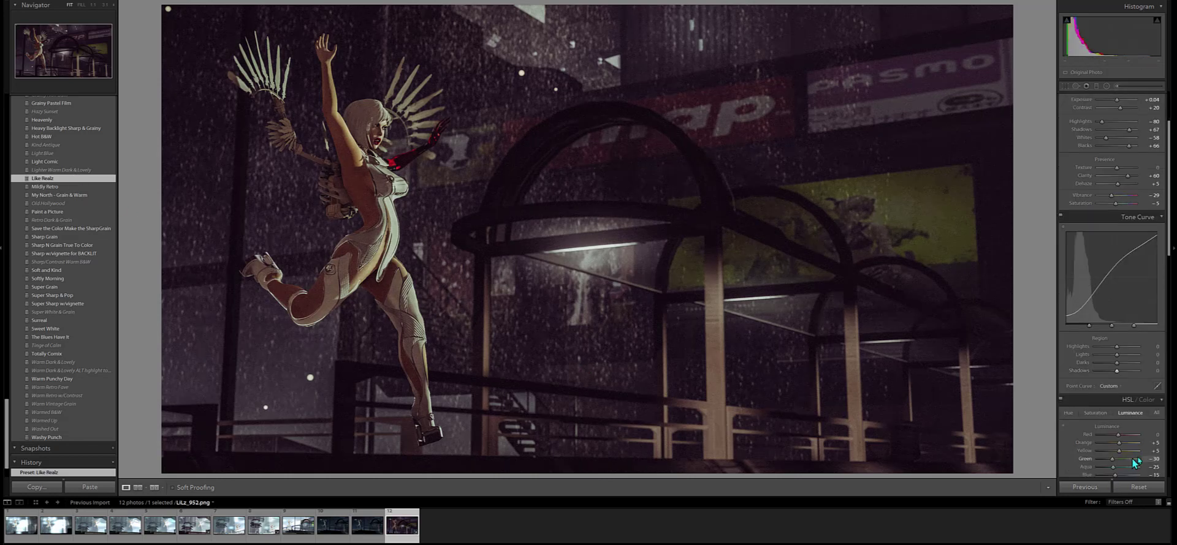
pyautogui.scroll(-4, 1143, 463)
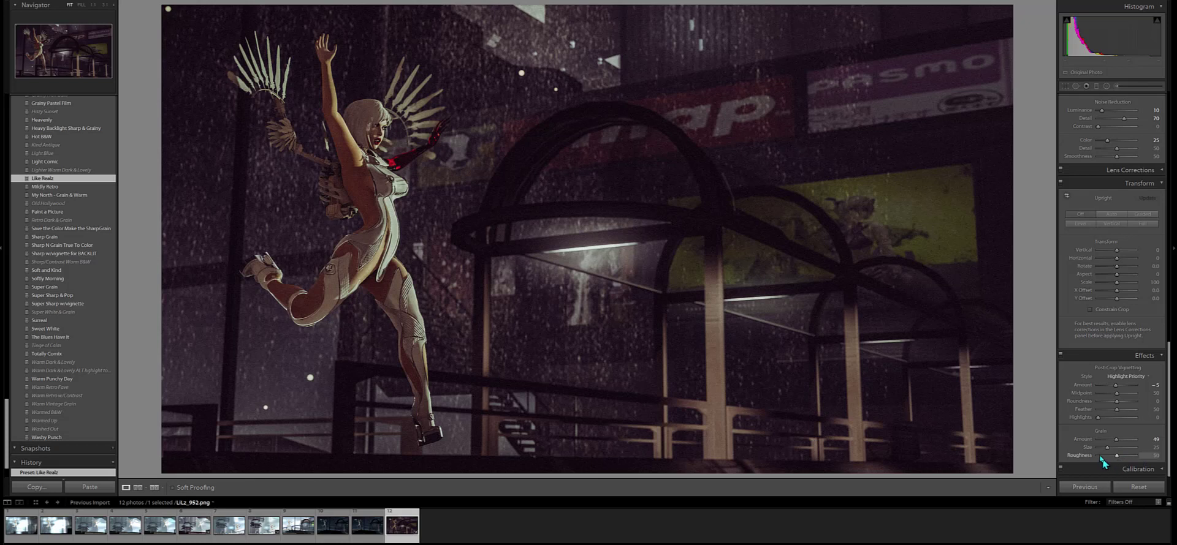
pyautogui.moveTo(1114, 441); pyautogui.dragTo(1101, 443)
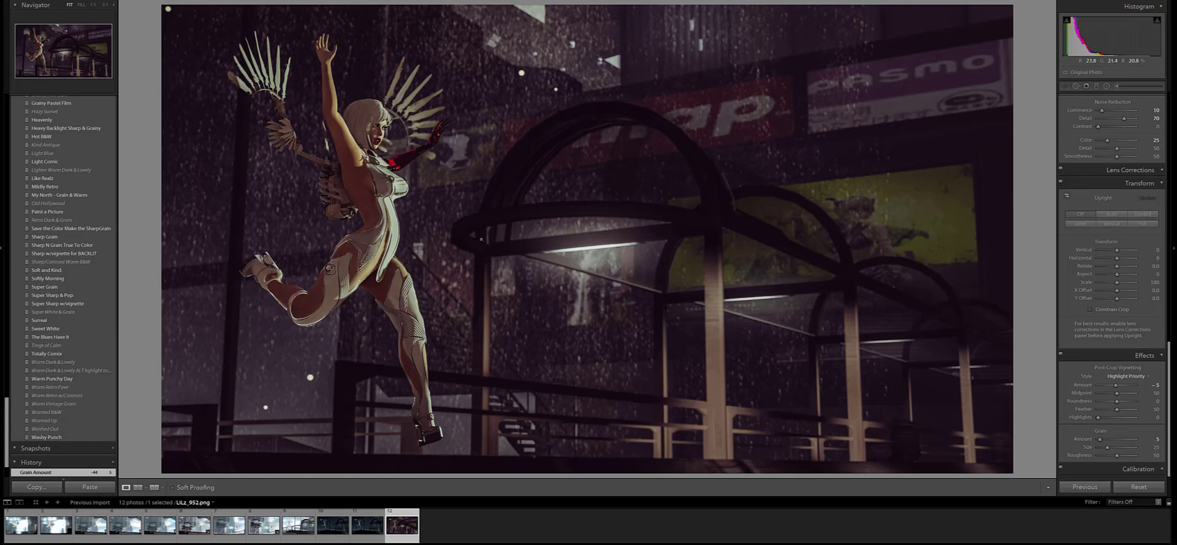
# Step: Compare the preset looks of LiLz_948.png, LiLz_946.png and the night shot LiLz_952.png
pyautogui.click(271, 518)
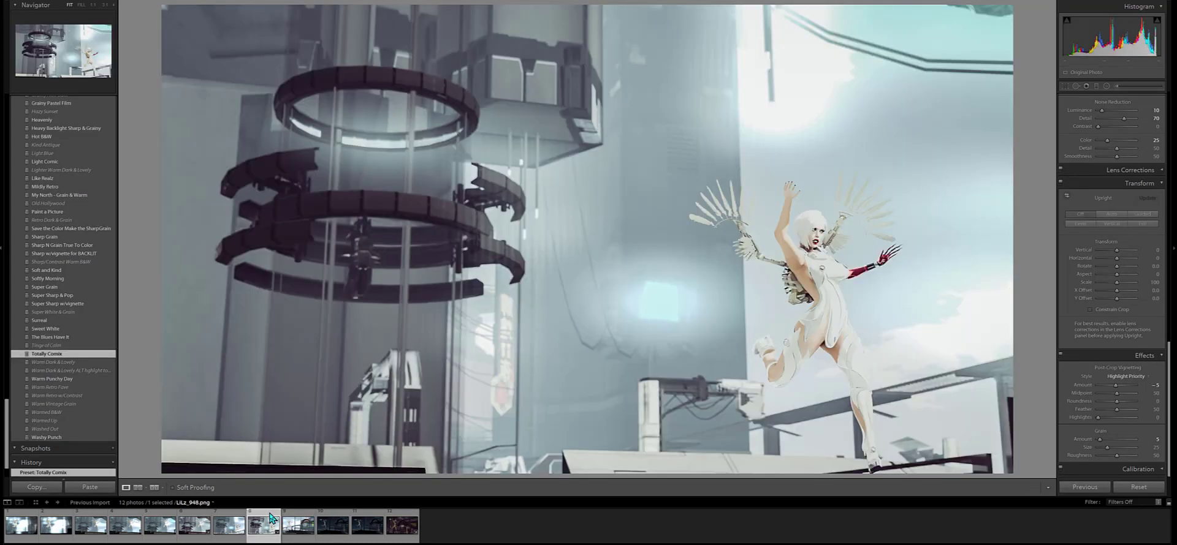
pyautogui.click(204, 518)
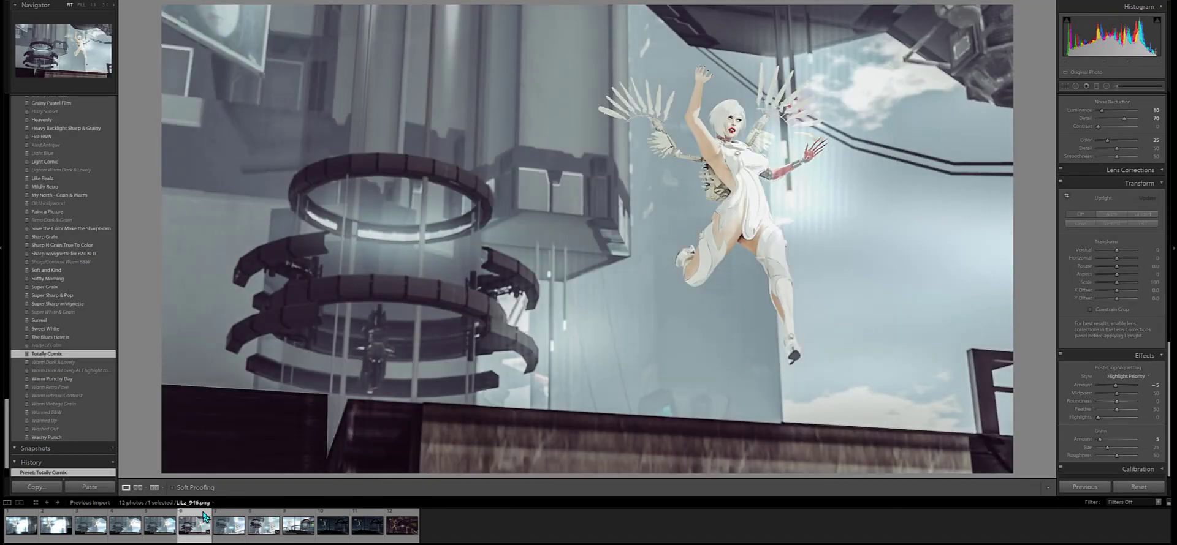
pyautogui.click(398, 519)
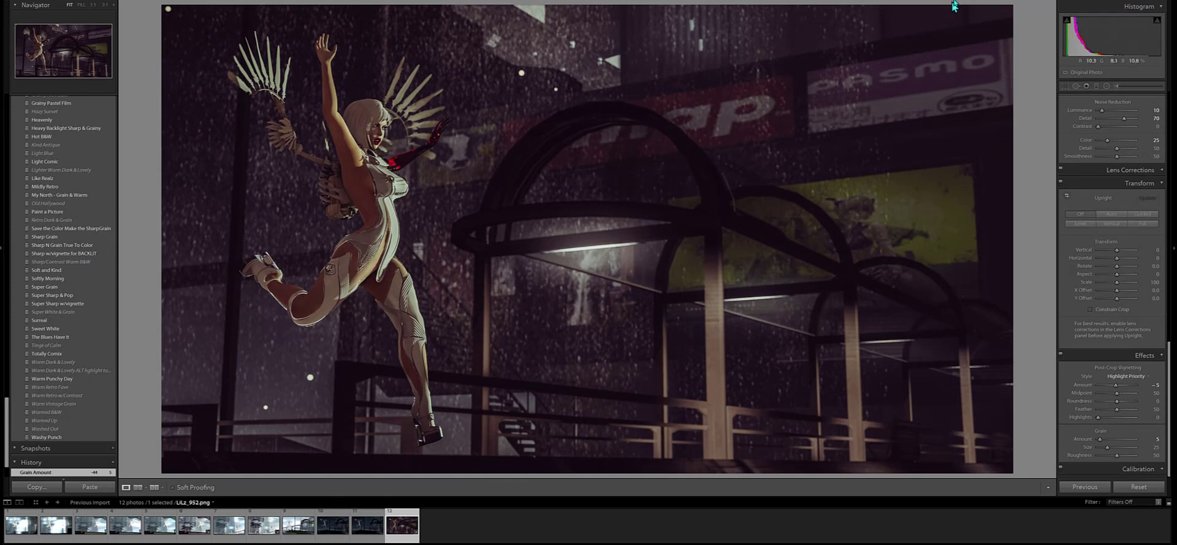
# Step: Select LiLz_945, LiLz_948 and LiLz_952 together in the Library grid and export them to the Second Life Processed folder on the hard drive
pyautogui.press('g')
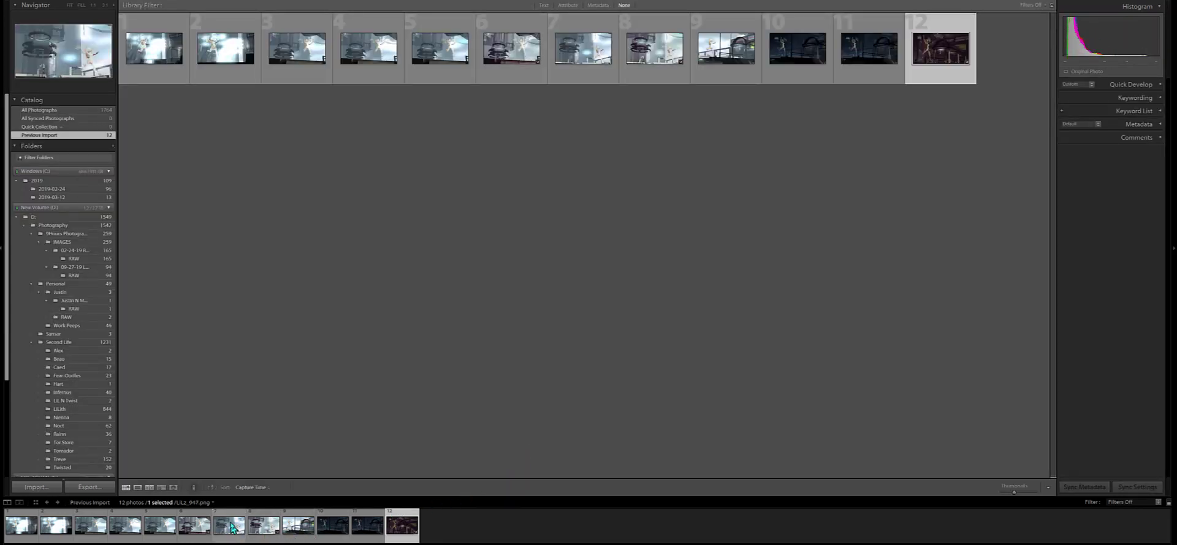
pyautogui.keyDown('ctrl'); pyautogui.click(267, 515); pyautogui.keyUp('ctrl')
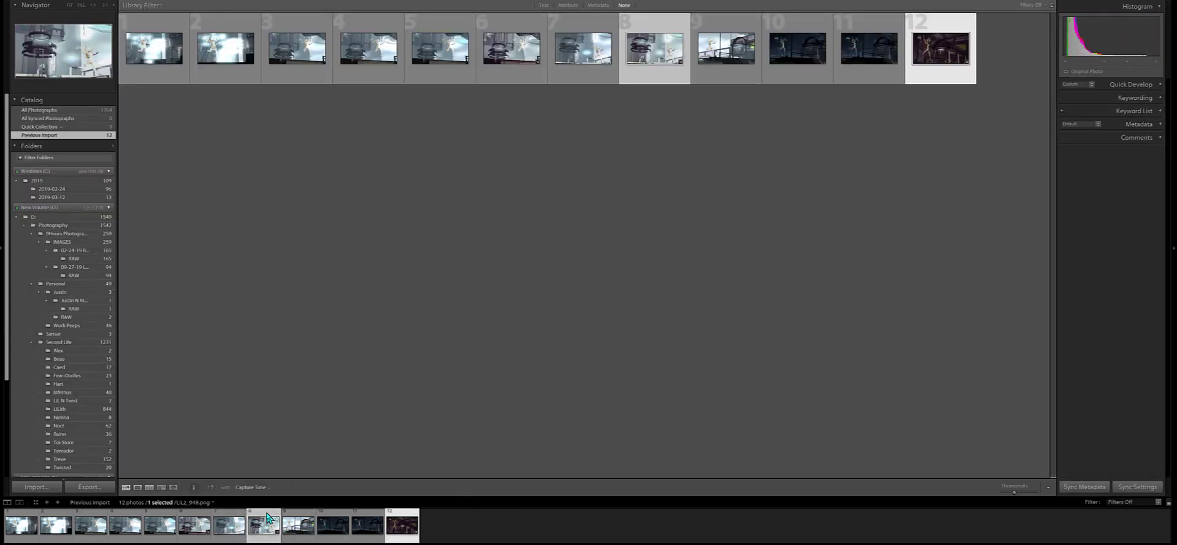
pyautogui.keyDown('ctrl'); pyautogui.click(167, 519); pyautogui.keyUp('ctrl')
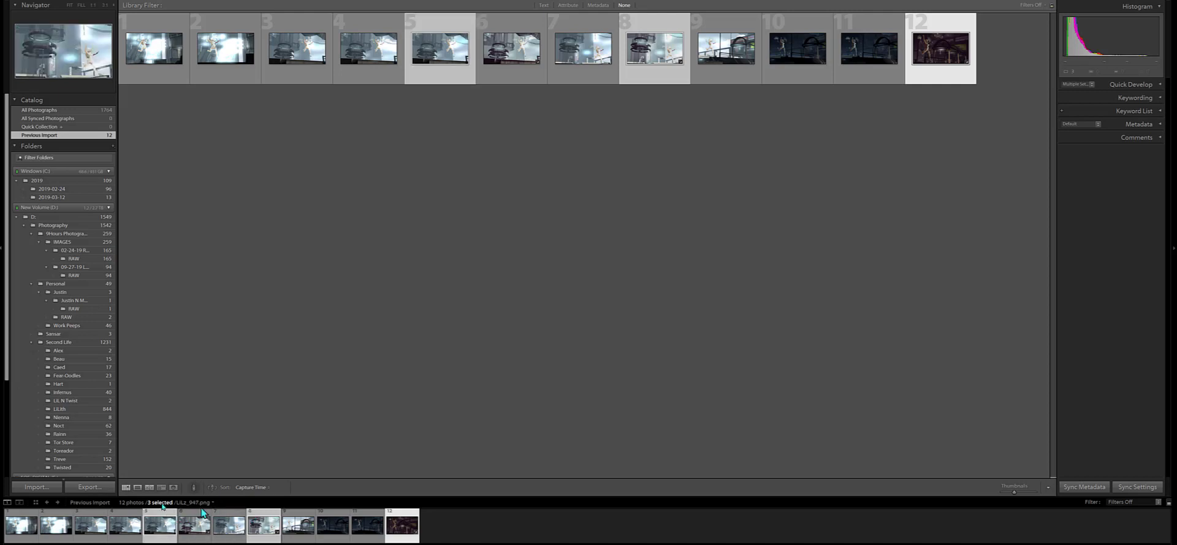
pyautogui.click(89, 487)
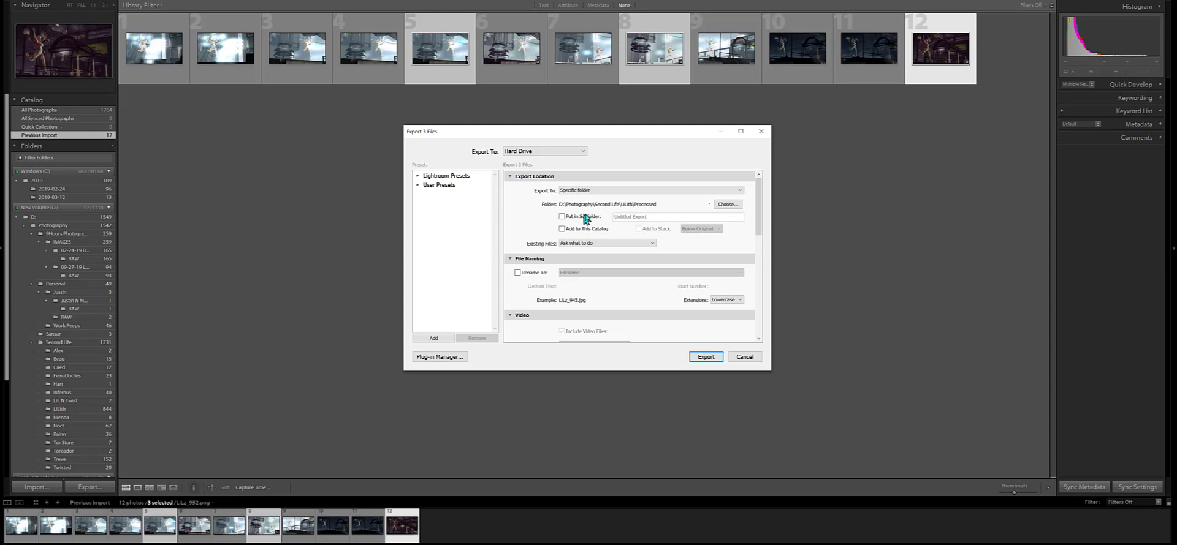
pyautogui.click(698, 357)
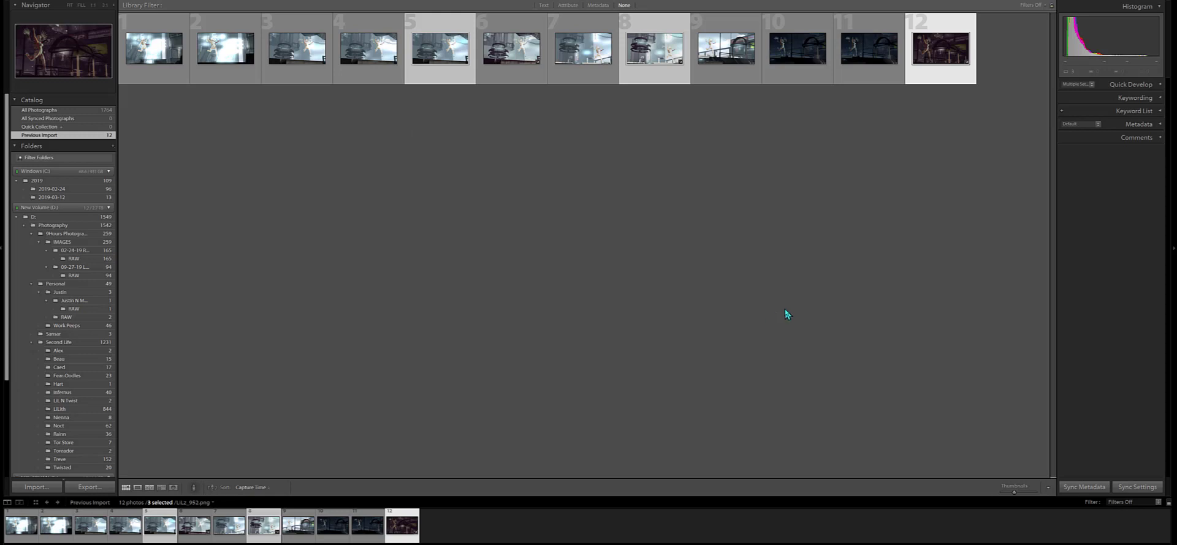